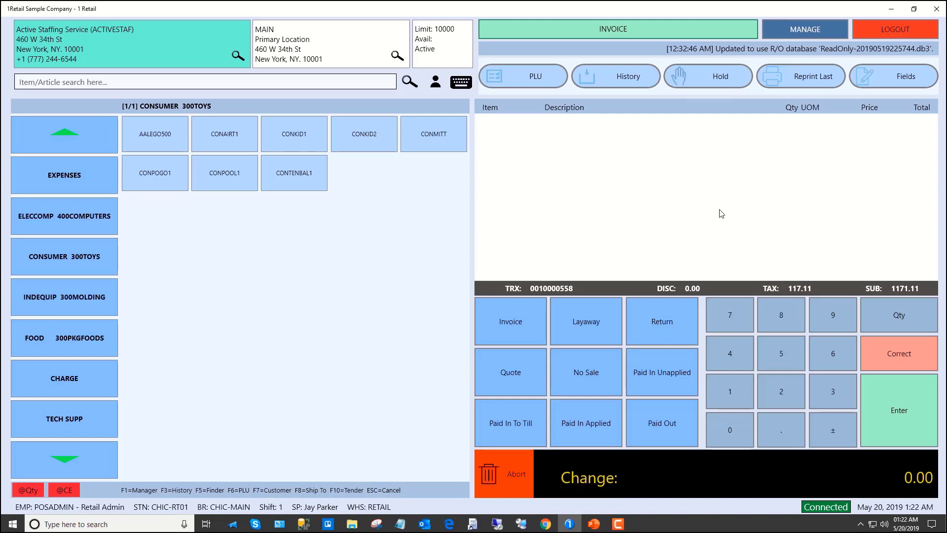
- Restore the application window to a smaller size, try resizing it and maximize it again
{"action": "left_click", "coordinate": [914, 9]}
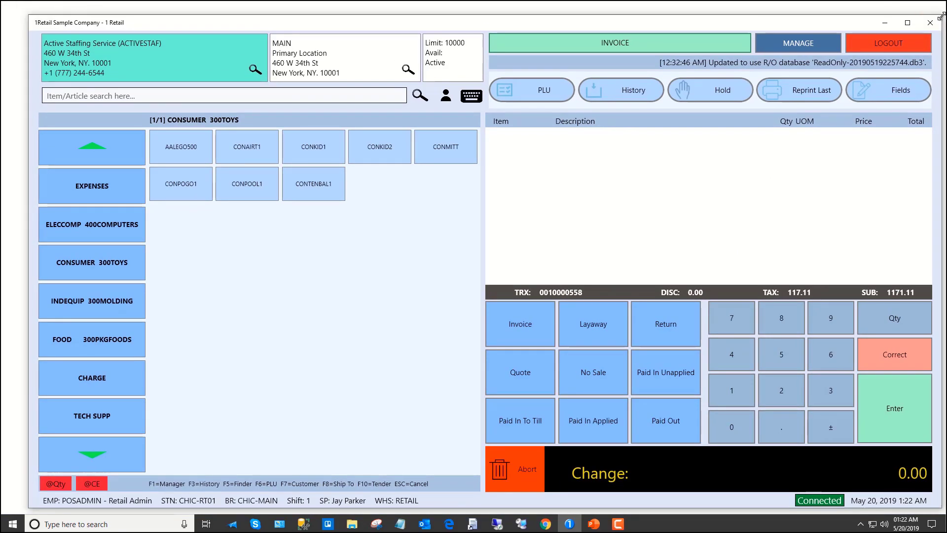
{"action": "left_click_drag", "start_coordinate": [941, 16], "coordinate": [910, 13]}
{"action": "left_click", "coordinate": [874, 15]}
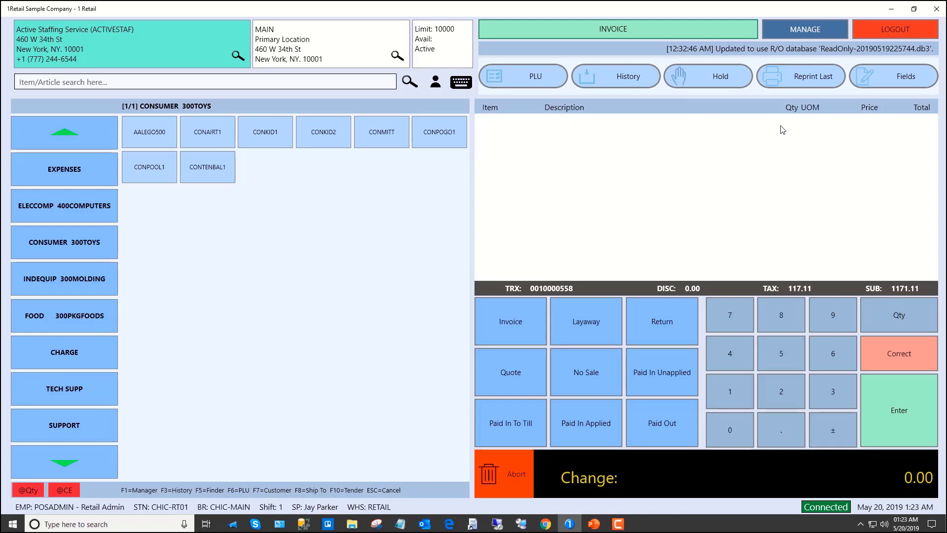
- View the management utilities and the current customer's details, closing both dialogs without changing anything
{"action": "left_click", "coordinate": [813, 29]}
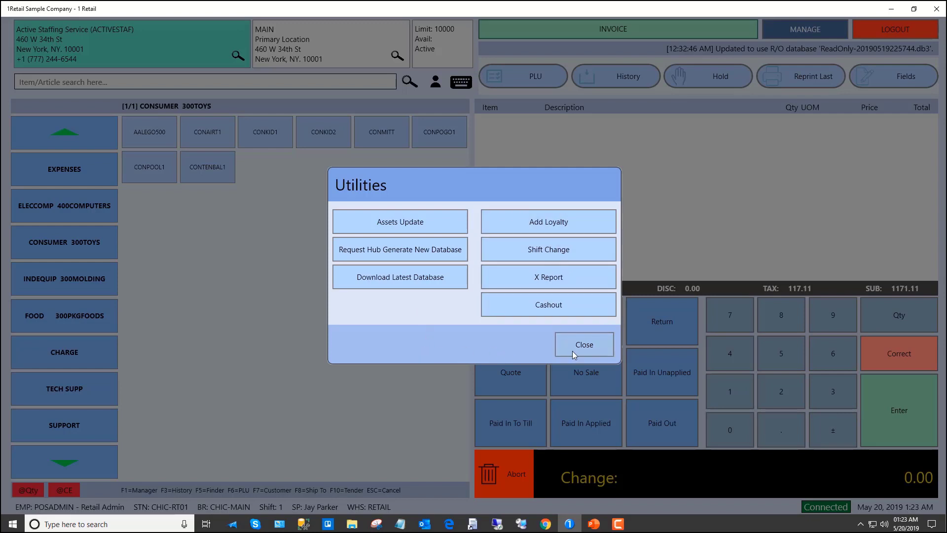
{"action": "left_click", "coordinate": [586, 348]}
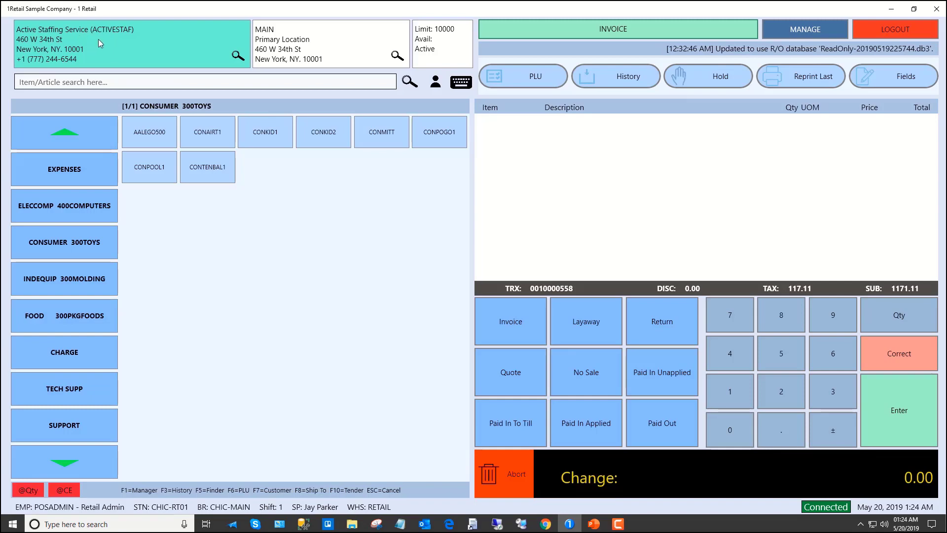
{"action": "left_click", "coordinate": [111, 40]}
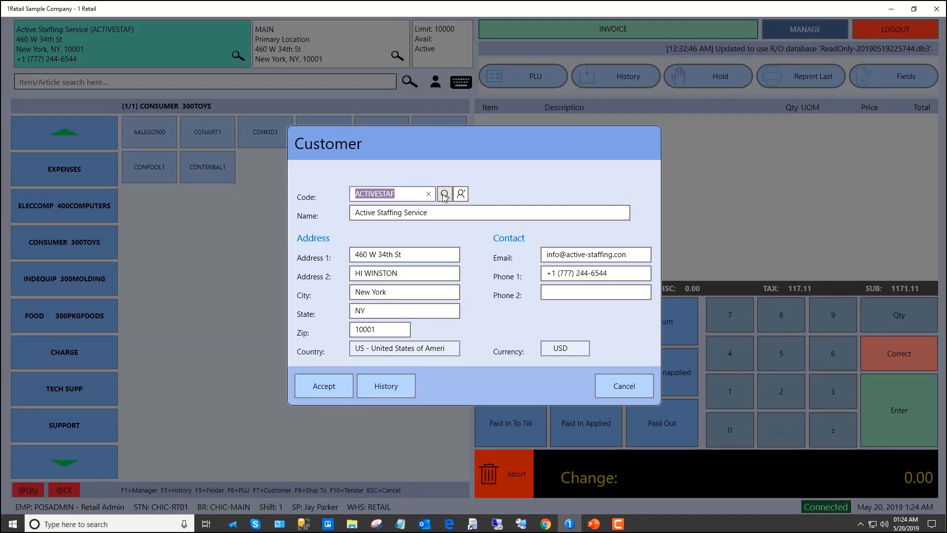
{"action": "left_click", "coordinate": [615, 387]}
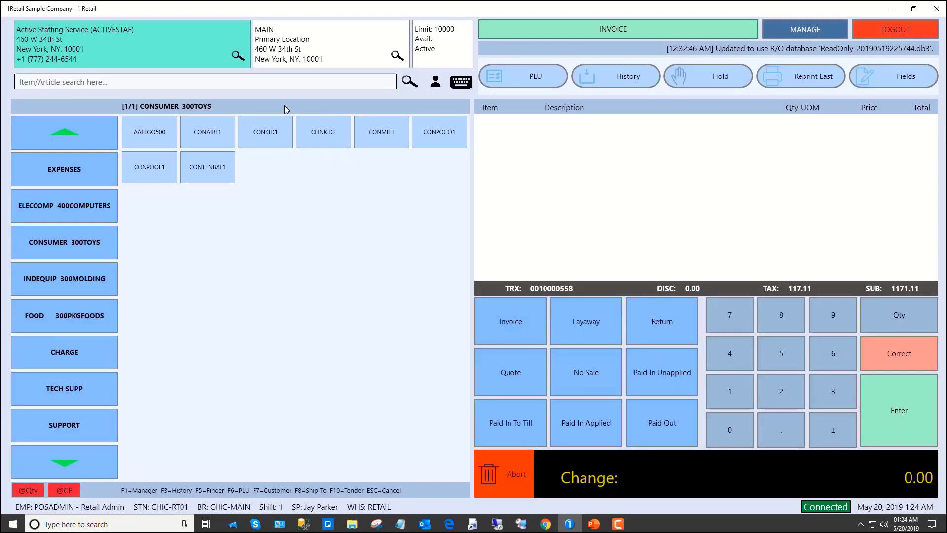
- Select ABC Holdings Inc (ABCHOLDING) as the customer for the invoice
{"action": "left_click", "coordinate": [237, 56]}
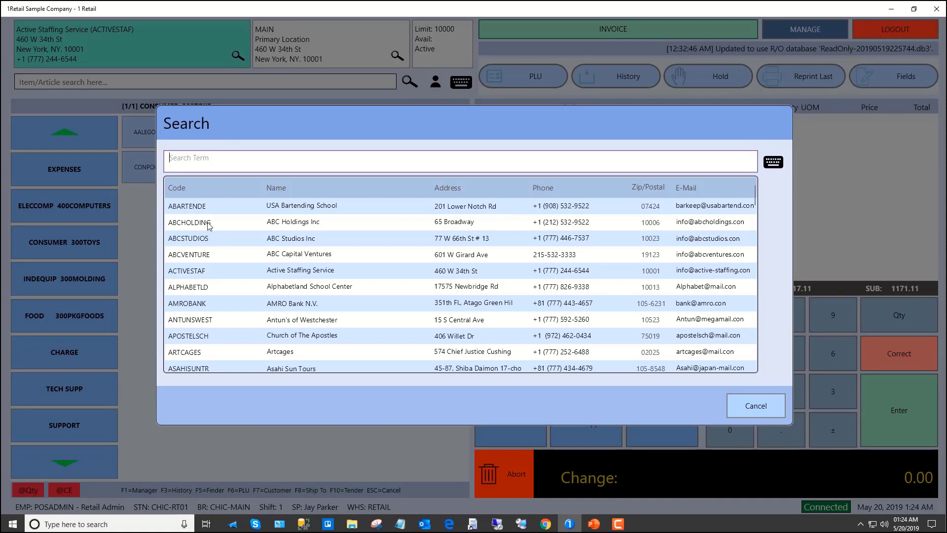
{"action": "double_click", "coordinate": [209, 222]}
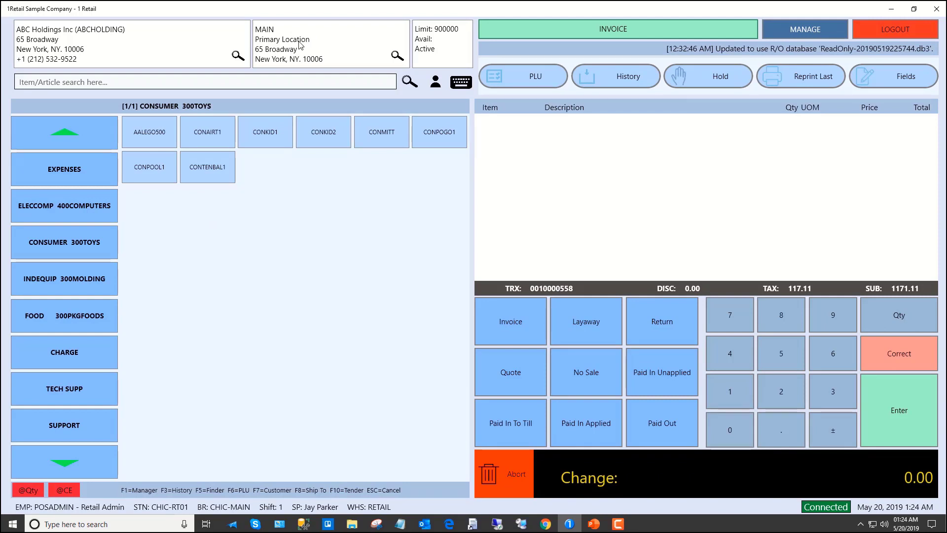
- Search the items for "aleg" and "food", look through the matches and close the search without picking an item
{"action": "left_click", "coordinate": [115, 80]}
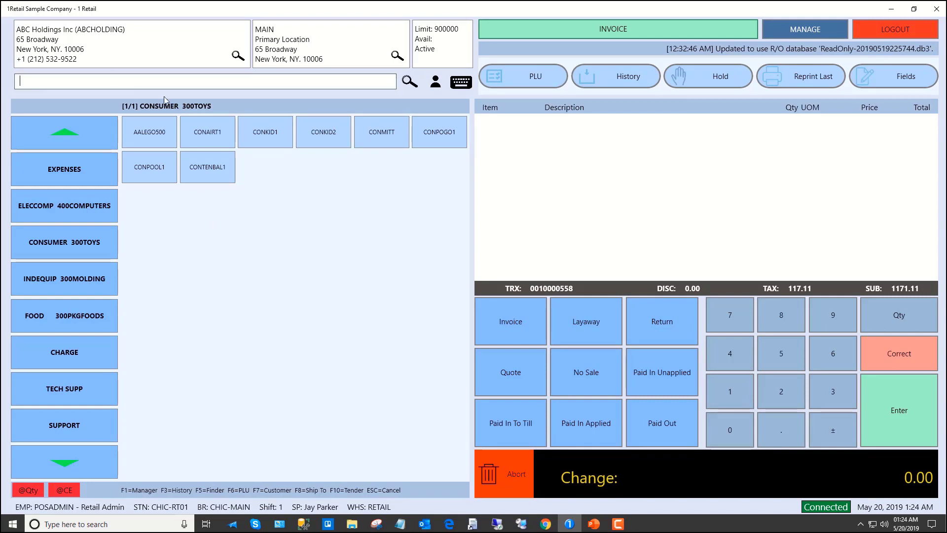
{"action": "type", "text": "aleg"}
{"action": "key", "text": "Return"}
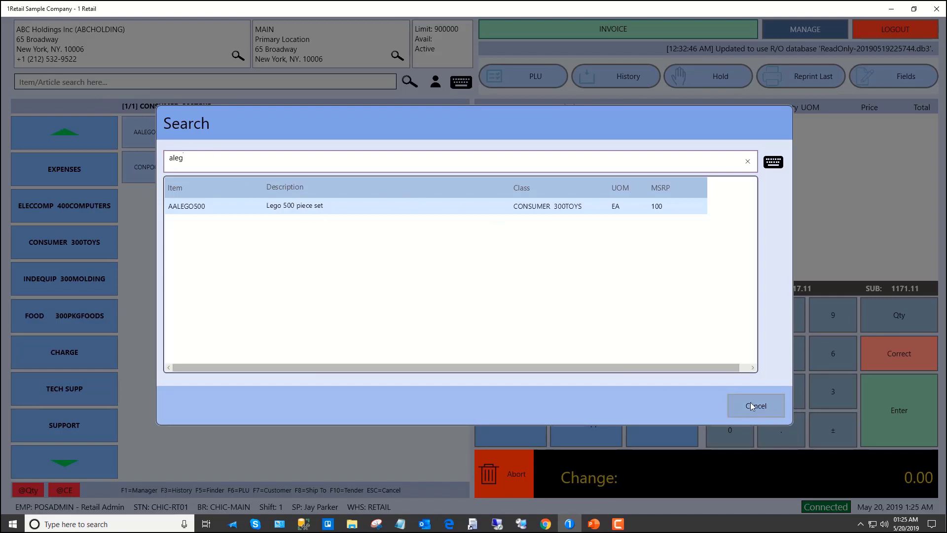
{"action": "double_click", "coordinate": [162, 159]}
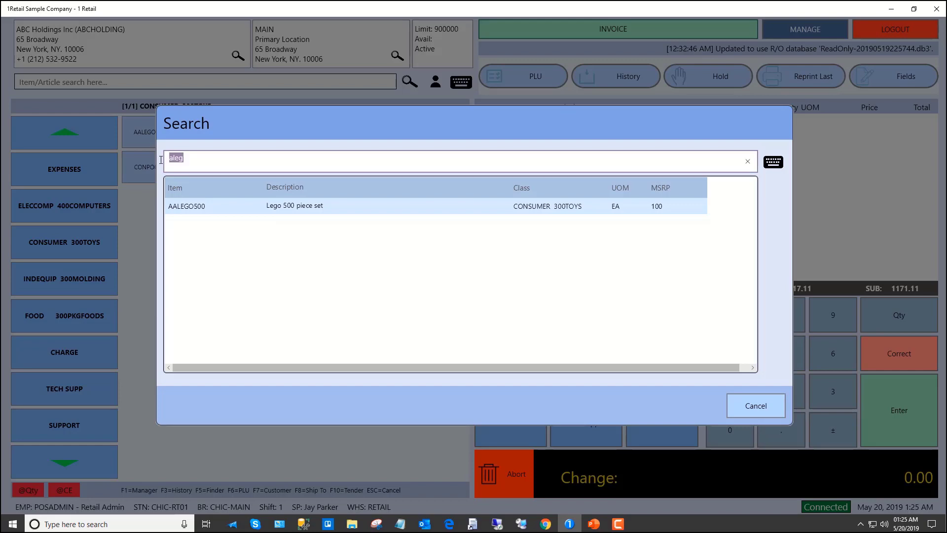
{"action": "type", "text": "food"}
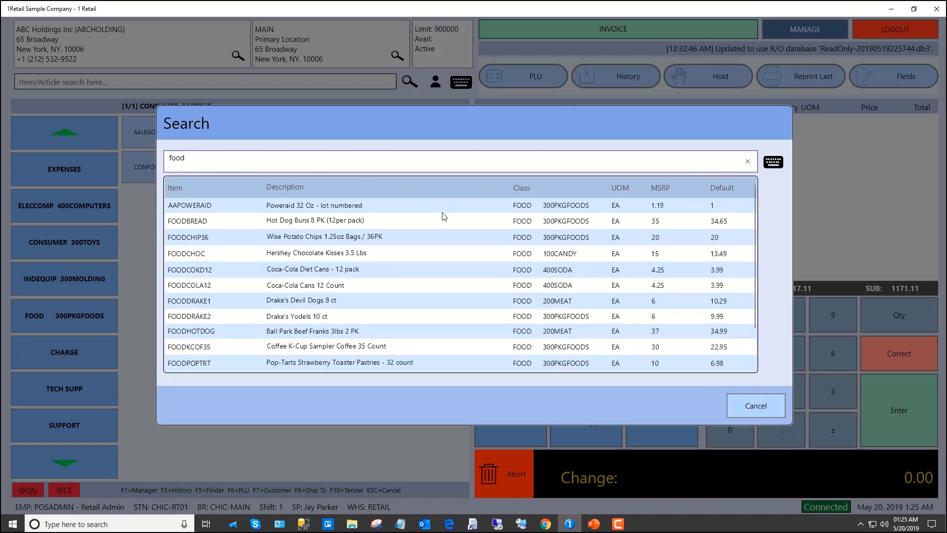
{"action": "scroll", "coordinate": [478, 237], "scroll_direction": "down", "scroll_amount": 1}
{"action": "scroll", "coordinate": [536, 315], "scroll_direction": "up", "scroll_amount": 1}
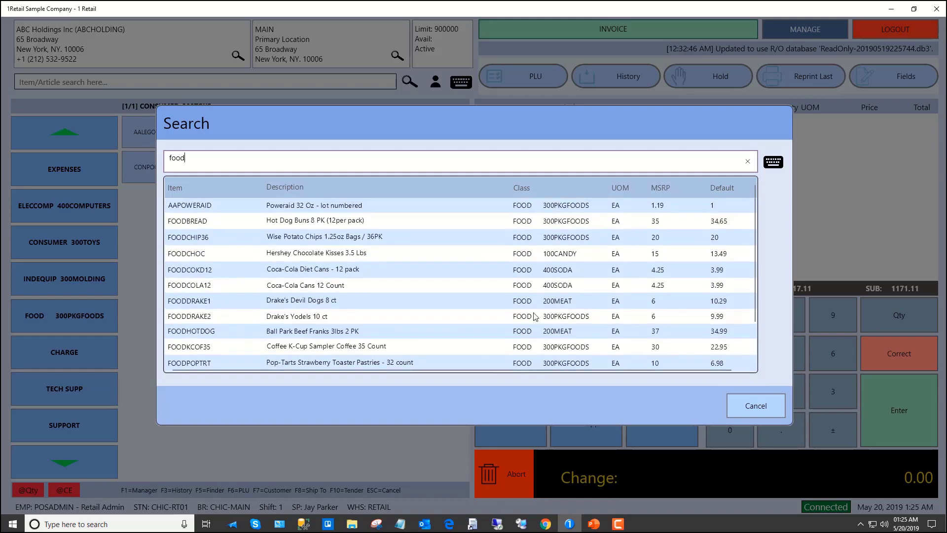
{"action": "left_click", "coordinate": [762, 405]}
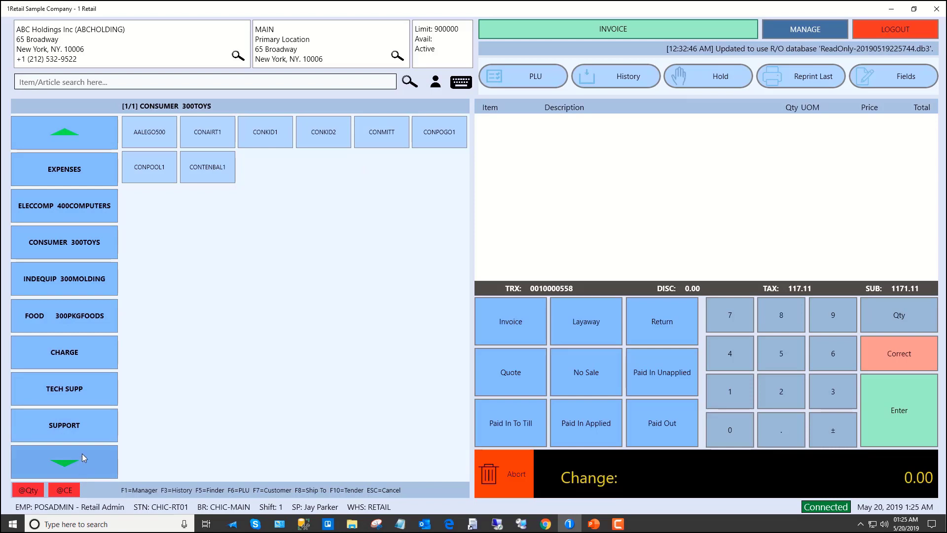
- Browse the items in the computers, toys, molding, packaged foods and charge categories
{"action": "left_click", "coordinate": [71, 206]}
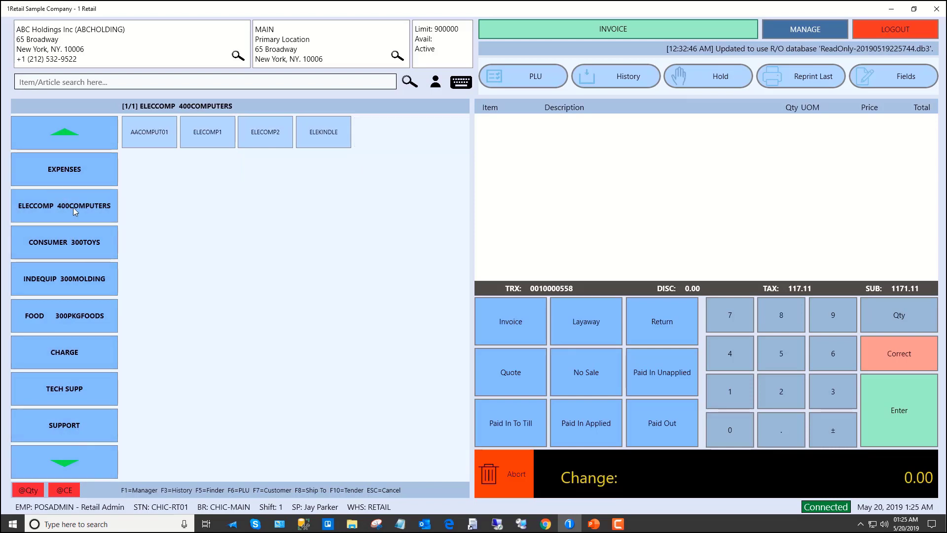
{"action": "left_click", "coordinate": [80, 232]}
{"action": "left_click", "coordinate": [81, 281]}
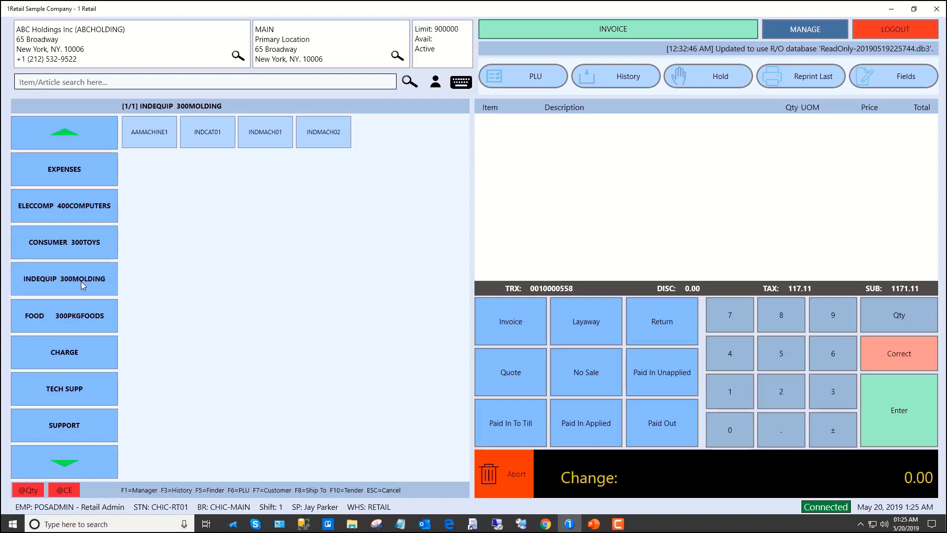
{"action": "left_click", "coordinate": [78, 313]}
{"action": "left_click", "coordinate": [74, 350]}
{"action": "left_click", "coordinate": [63, 252]}
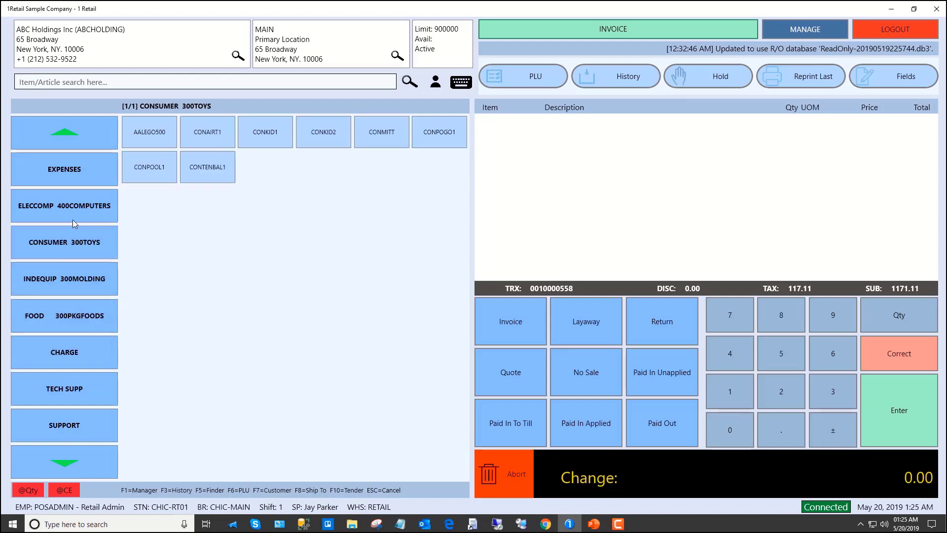
{"action": "left_click", "coordinate": [78, 206]}
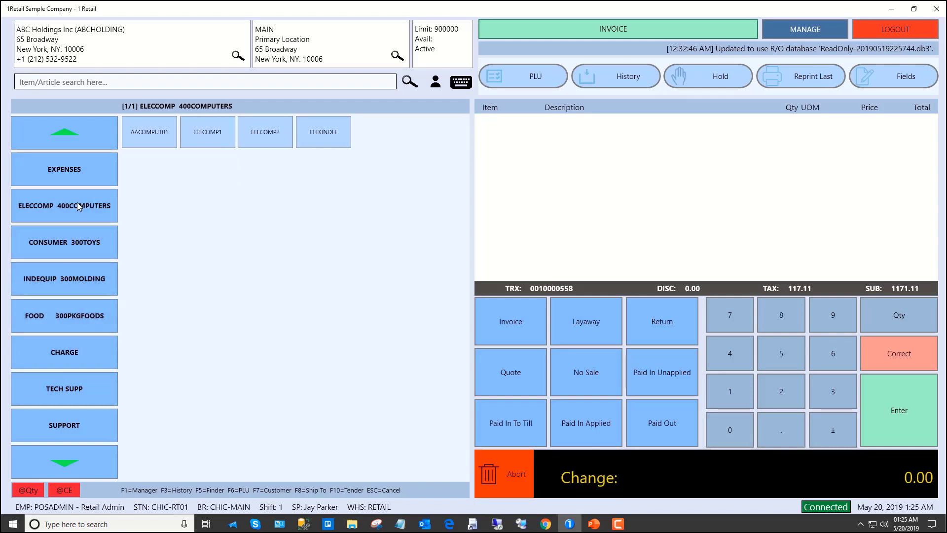
- Add AALEGO500, CONAIRT1, CONKID2, CONMITT, CONPOGO1 and CONTENBAL1 from CONSUMER 300TOYS and AACOMPUT01 from ELECCOMP 400COMPUTERS to the invoice
{"action": "left_click", "coordinate": [77, 239]}
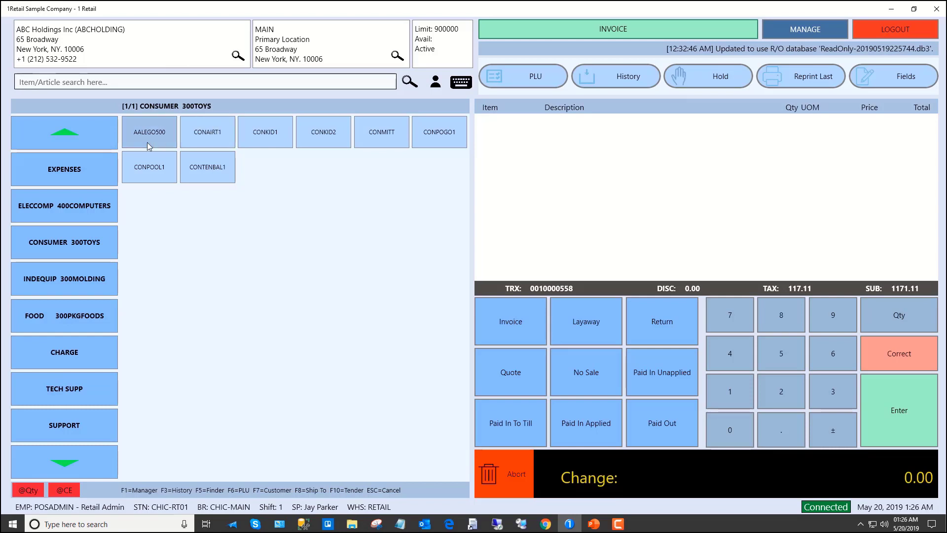
{"action": "left_click", "coordinate": [160, 132]}
{"action": "left_click", "coordinate": [188, 133]}
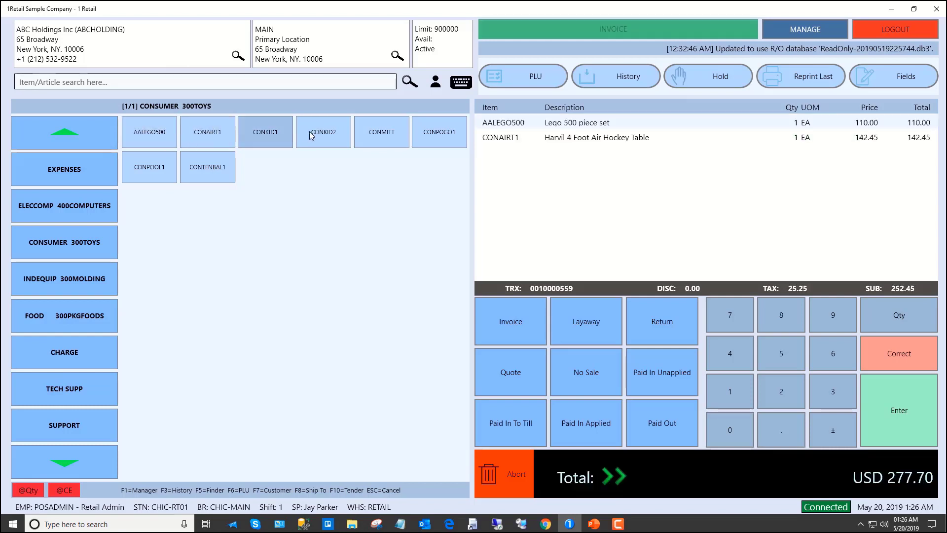
{"action": "left_click", "coordinate": [316, 131]}
{"action": "left_click", "coordinate": [381, 132]}
{"action": "left_click", "coordinate": [437, 130]}
{"action": "left_click", "coordinate": [211, 170]}
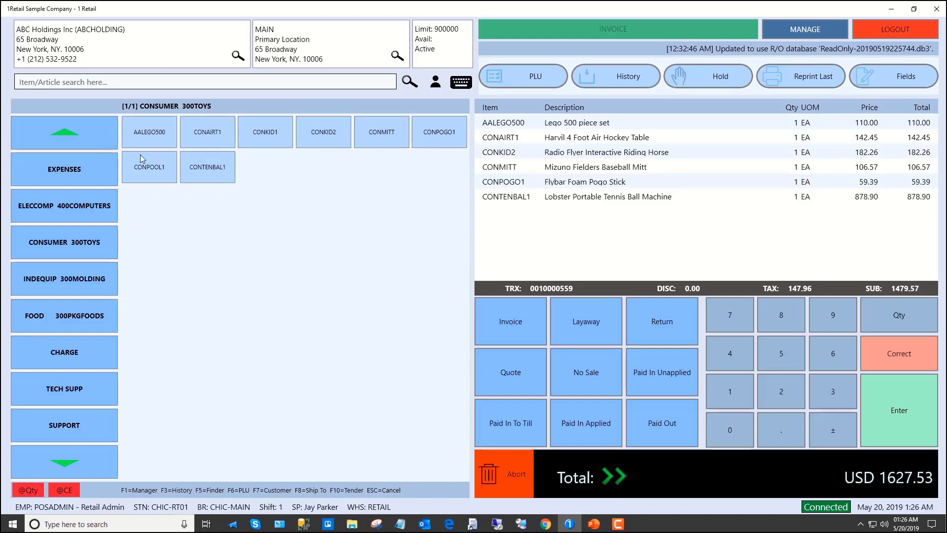
{"action": "left_click", "coordinate": [83, 212]}
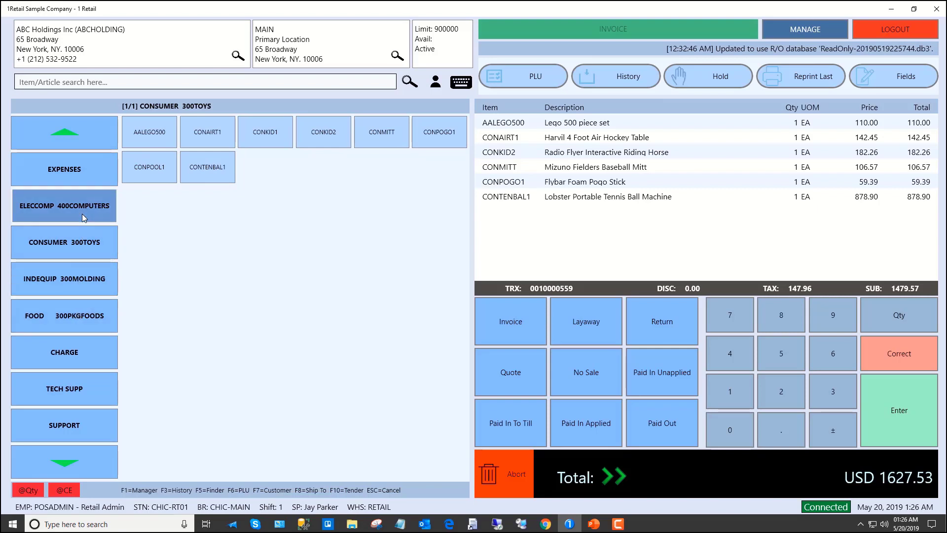
{"action": "left_click", "coordinate": [146, 145]}
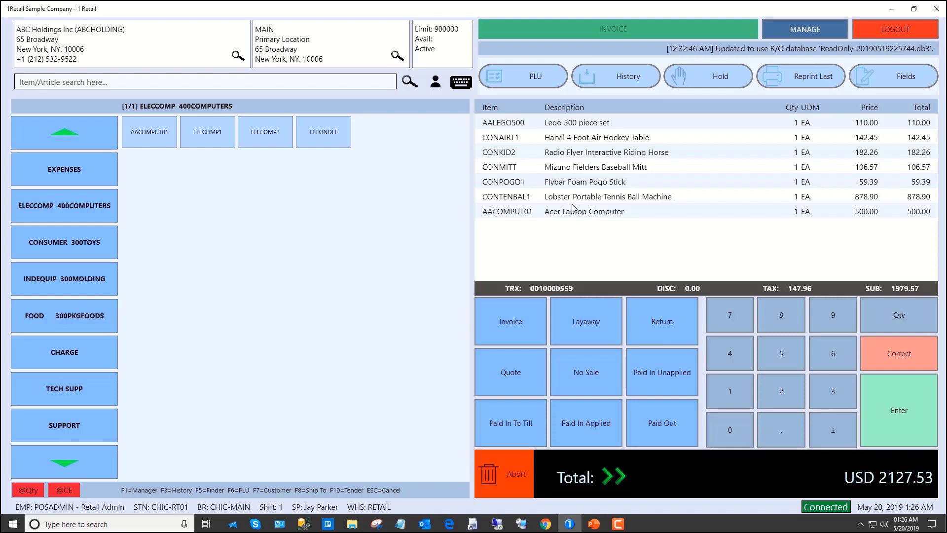
- Tender the invoice with a cash payment of USD 2127.50 and complete it without printing
{"action": "left_click", "coordinate": [763, 472]}
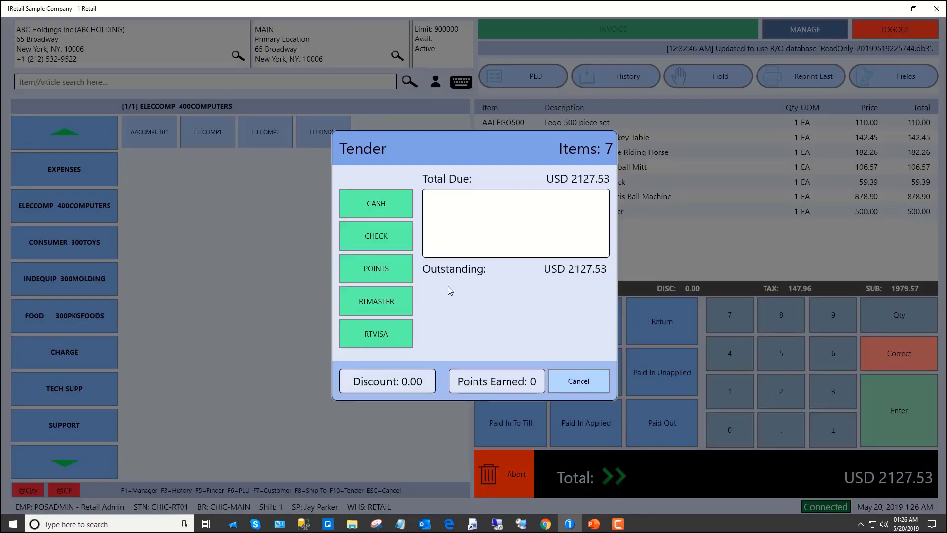
{"action": "left_click", "coordinate": [375, 205]}
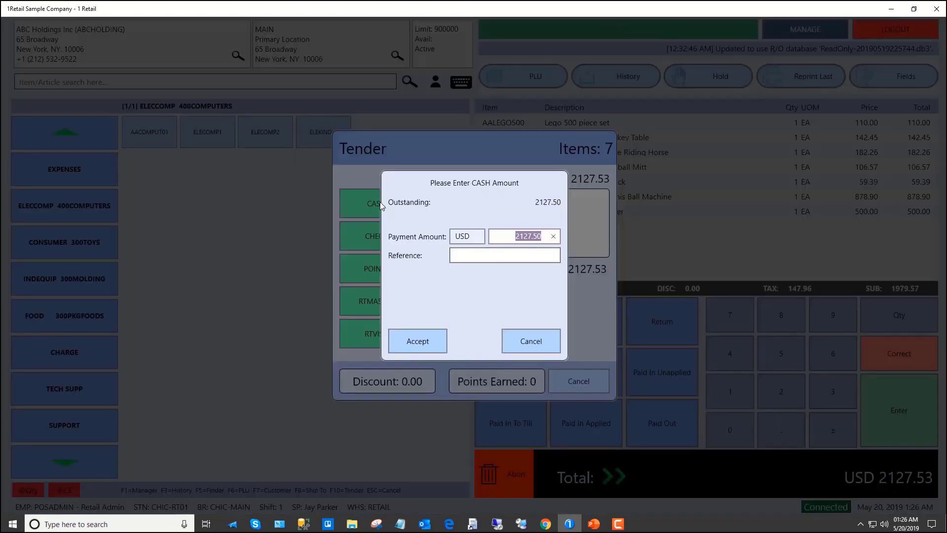
{"action": "left_click", "coordinate": [427, 341]}
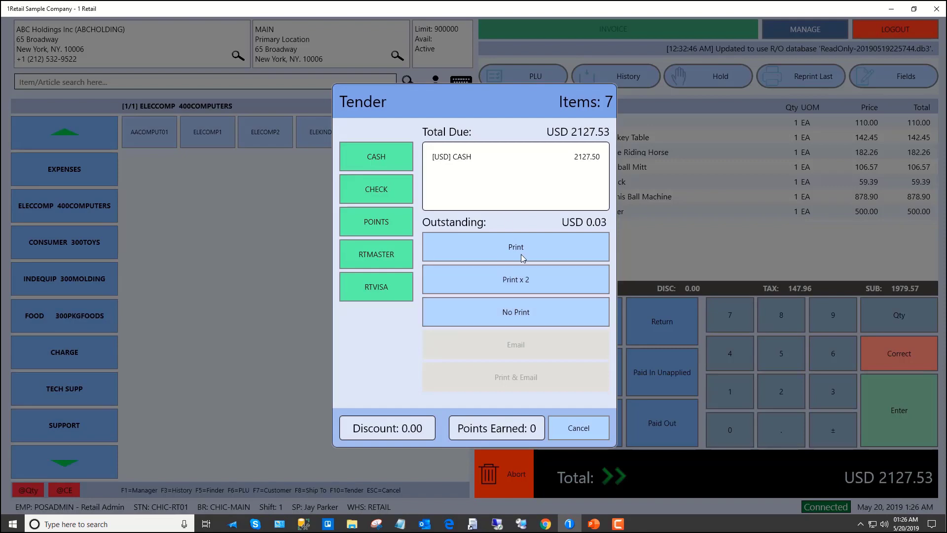
{"action": "left_click", "coordinate": [533, 309]}
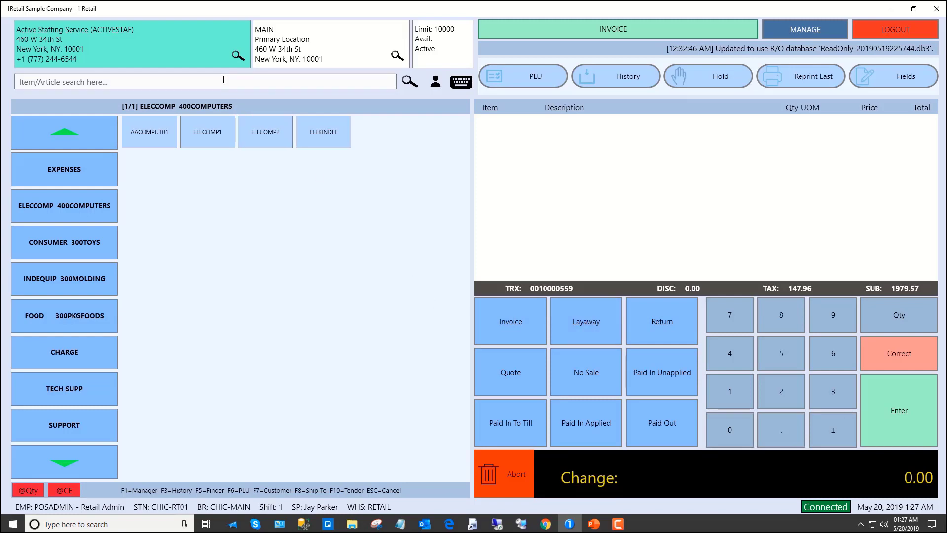
- Select ABC Holdings Inc as the customer and switch the transaction type to order/layaway
{"action": "left_click", "coordinate": [239, 59]}
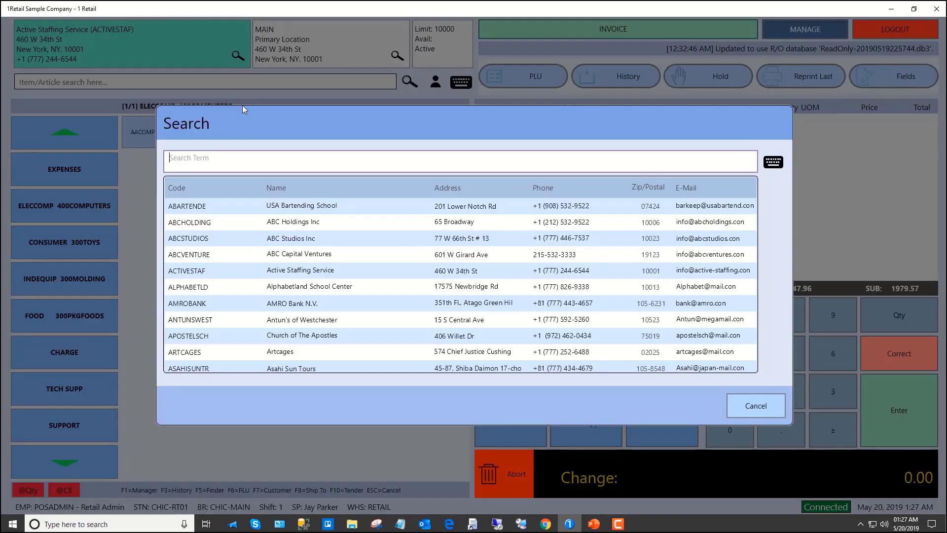
{"action": "left_click", "coordinate": [197, 222]}
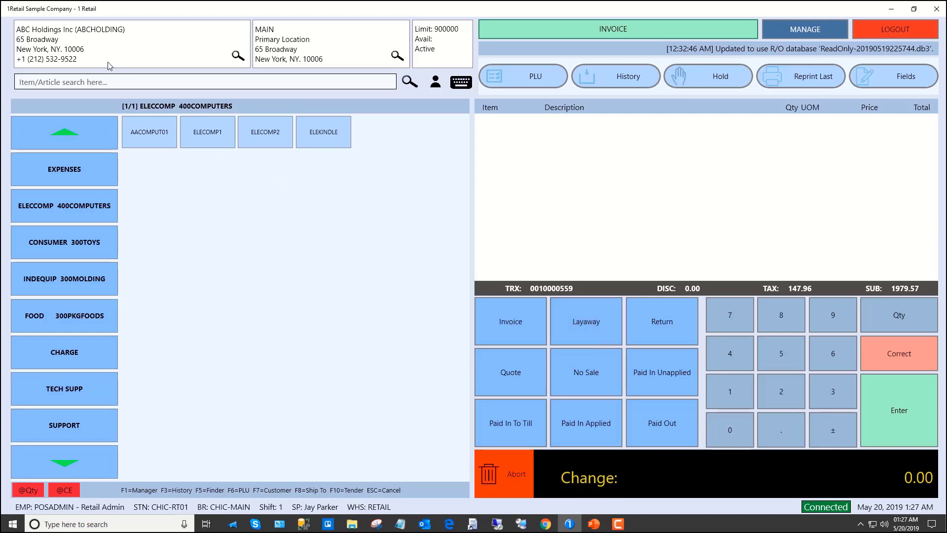
{"action": "left_click", "coordinate": [591, 321]}
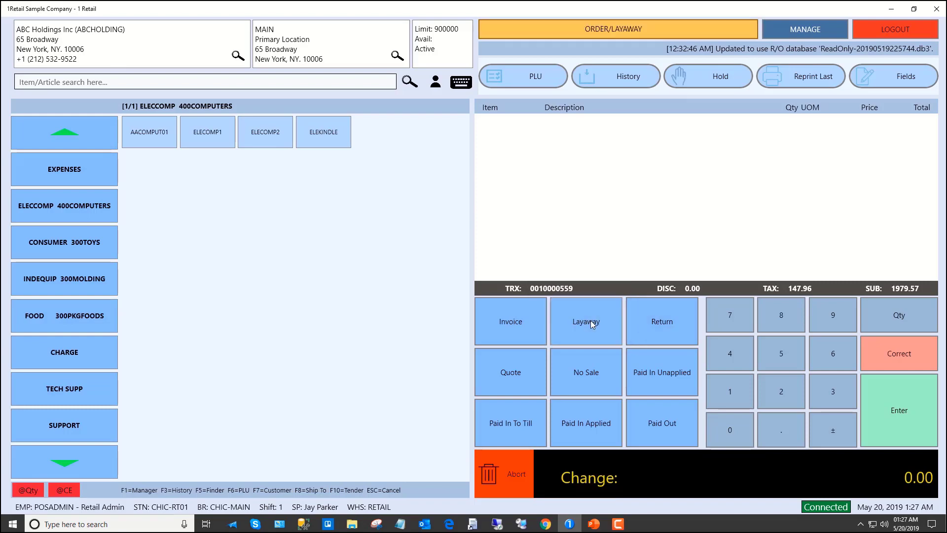
- Add one ELEKINDLE tablet and six AACOMPUT01 laptops to the layaway, skipping the serial/lot number entry
{"action": "left_click", "coordinate": [197, 136]}
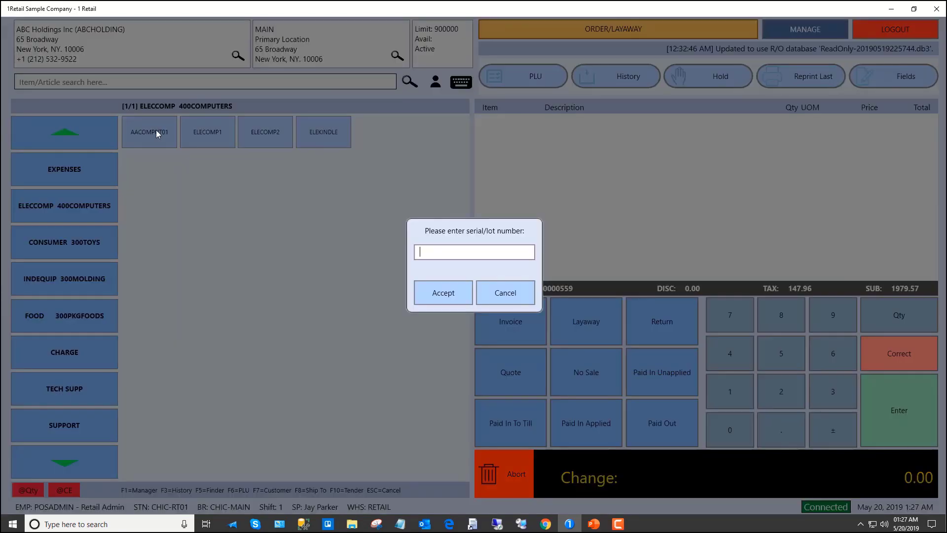
{"action": "left_click", "coordinate": [489, 292]}
{"action": "left_click", "coordinate": [303, 132]}
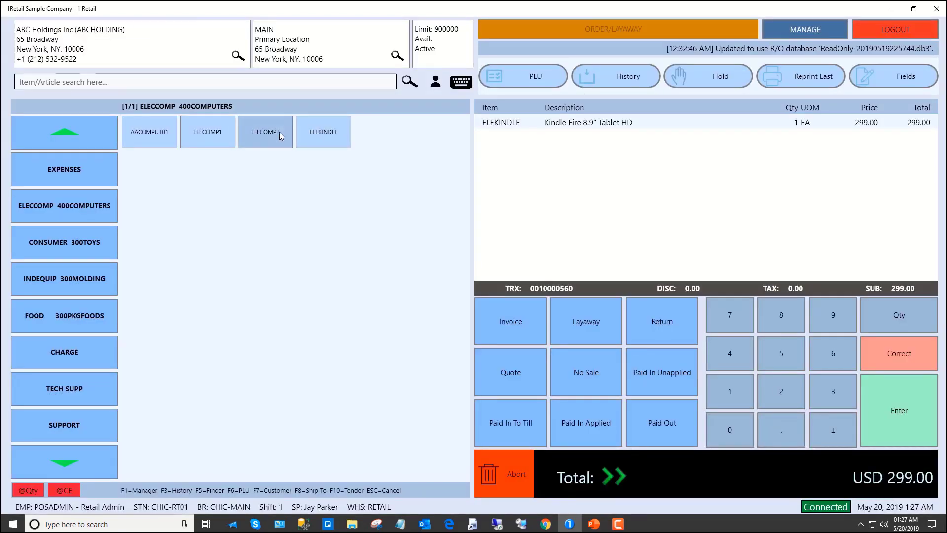
{"action": "left_click", "coordinate": [152, 128]}
{"action": "left_click", "coordinate": [152, 127]}
{"action": "left_click", "coordinate": [152, 128]}
{"action": "left_click", "coordinate": [153, 127]}
{"action": "left_click", "coordinate": [152, 128]}
{"action": "left_click", "coordinate": [152, 127]}
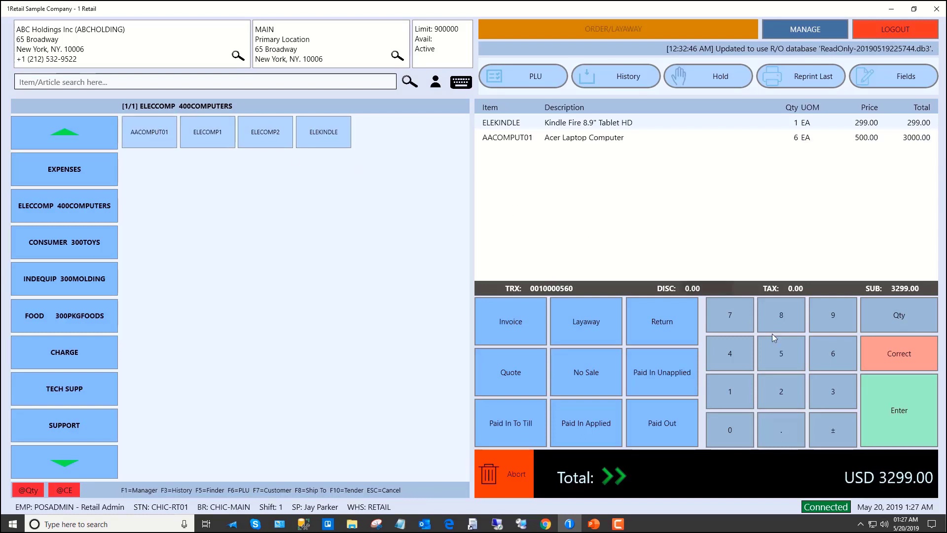
- Complete the layaway without taking a payment and without printing a receipt
{"action": "left_click", "coordinate": [892, 408]}
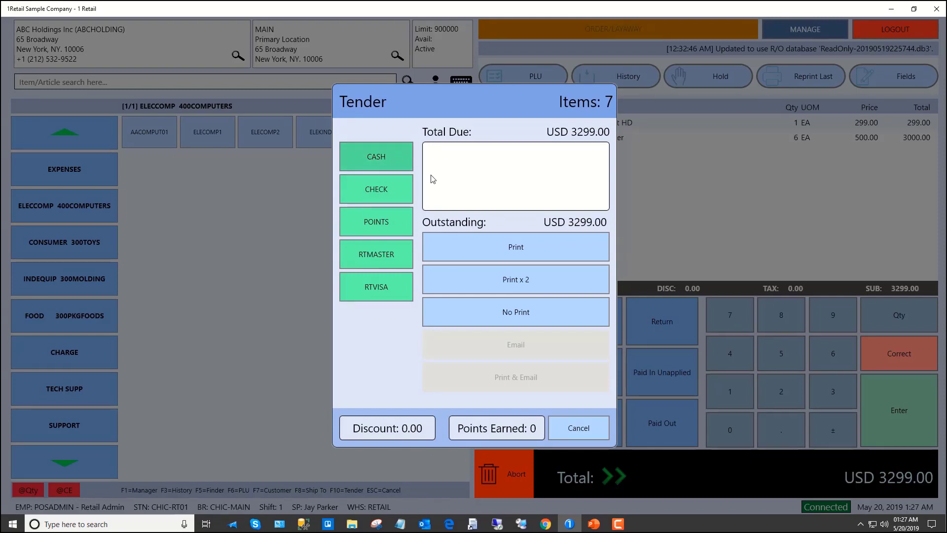
{"action": "left_click", "coordinate": [523, 315]}
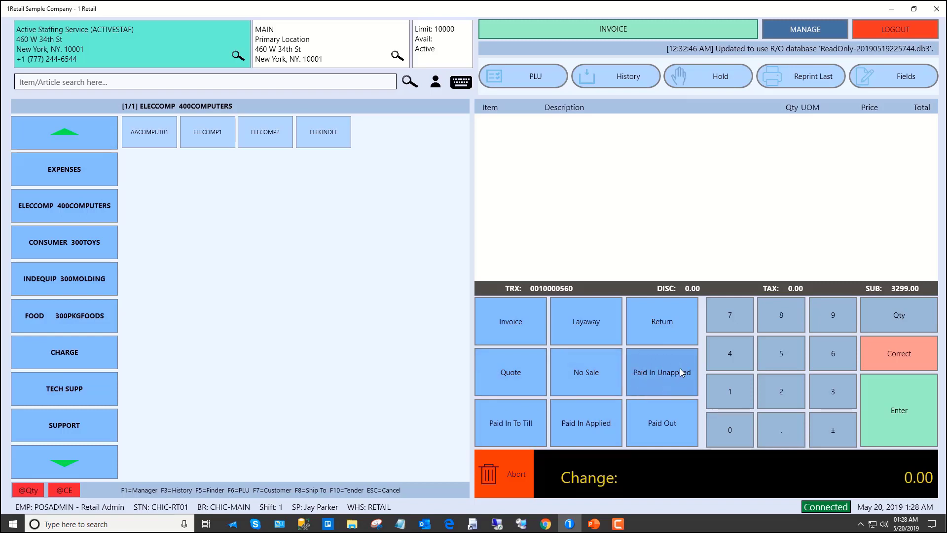
- Select ABC Holdings Inc as the customer and start an applied paid-in transaction for its invoice dated October 17, 2018
{"action": "left_click", "coordinate": [237, 55]}
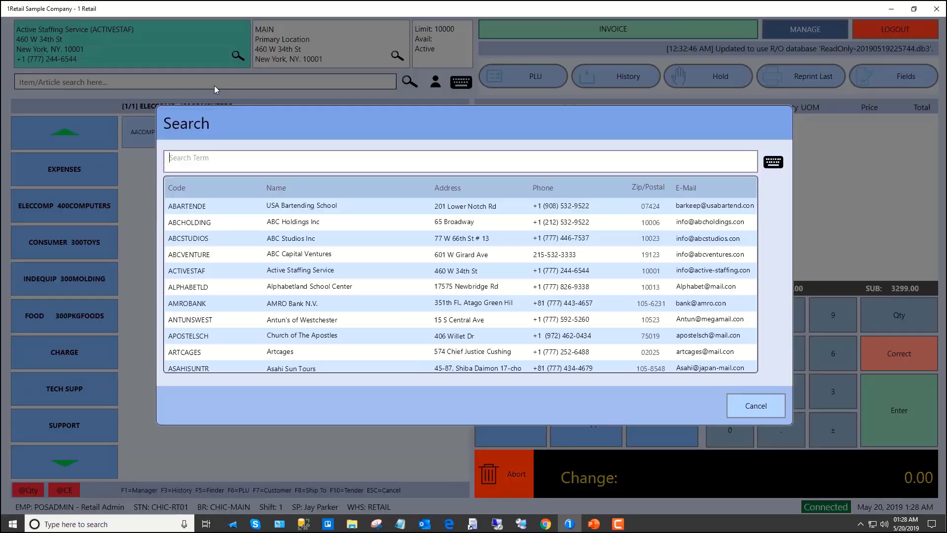
{"action": "double_click", "coordinate": [200, 223]}
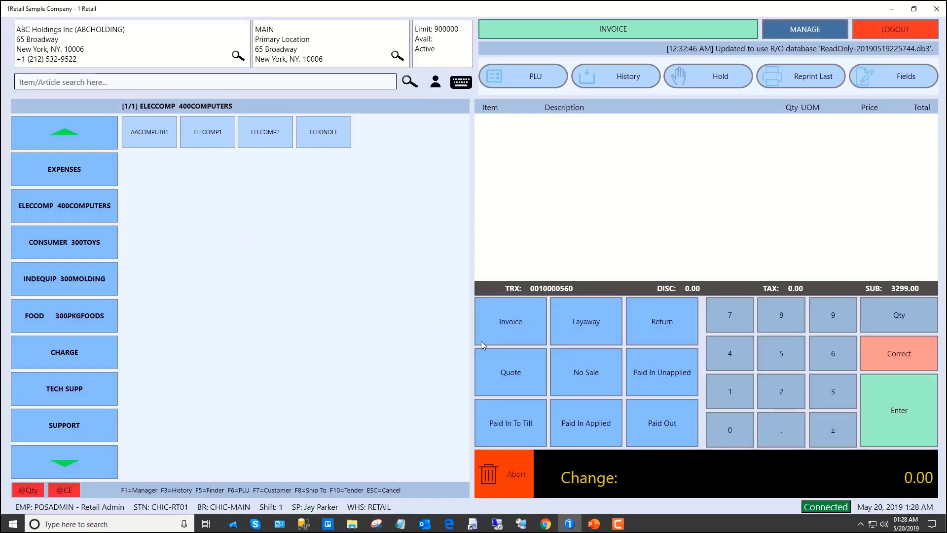
{"action": "left_click", "coordinate": [604, 425]}
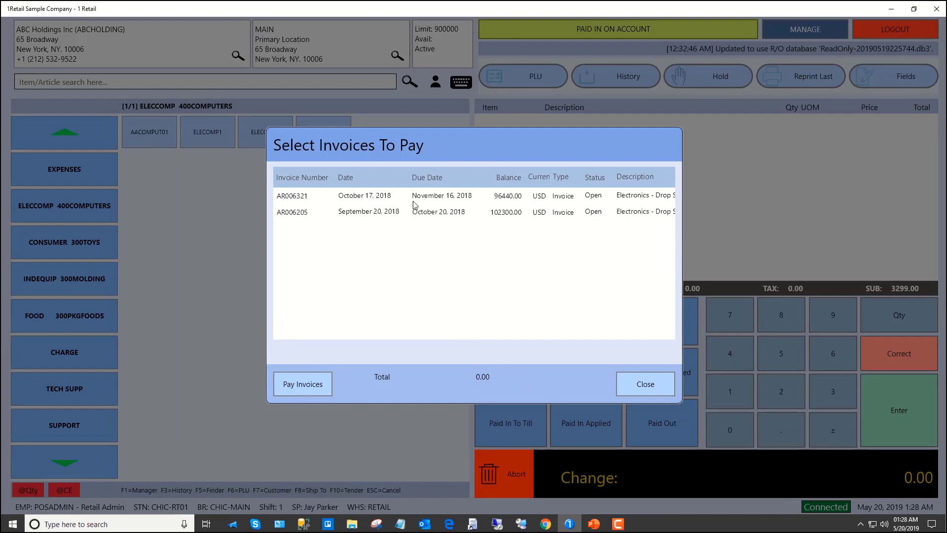
{"action": "double_click", "coordinate": [518, 201]}
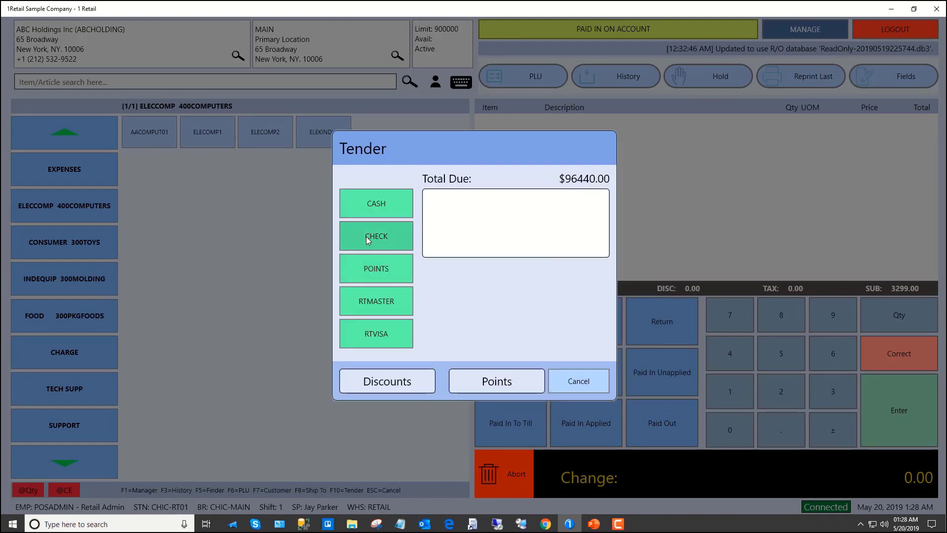
- Tender the account payment with a check of USD 300.08 and complete it without printing
{"action": "left_click", "coordinate": [380, 238]}
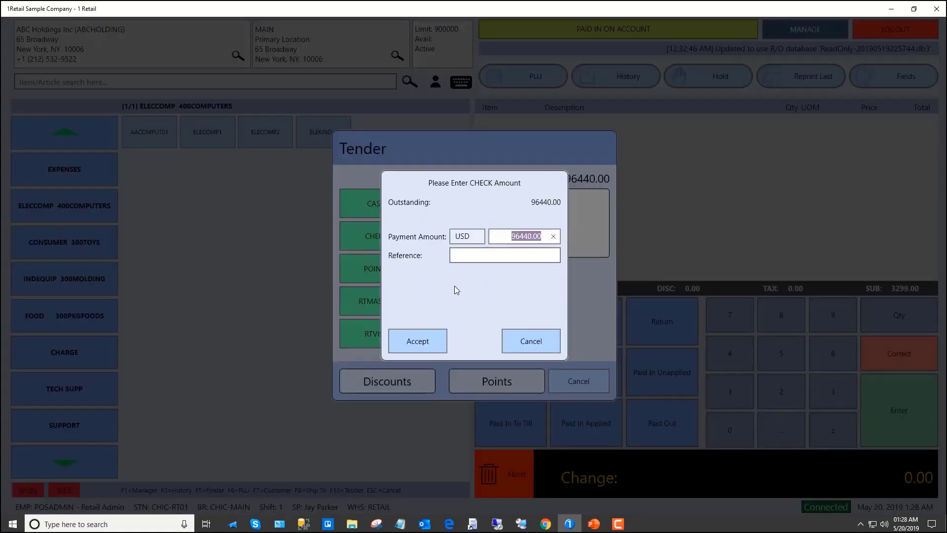
{"action": "type", "text": "30.00"}
{"action": "type", "text": "8"}
{"action": "key", "text": "Return"}
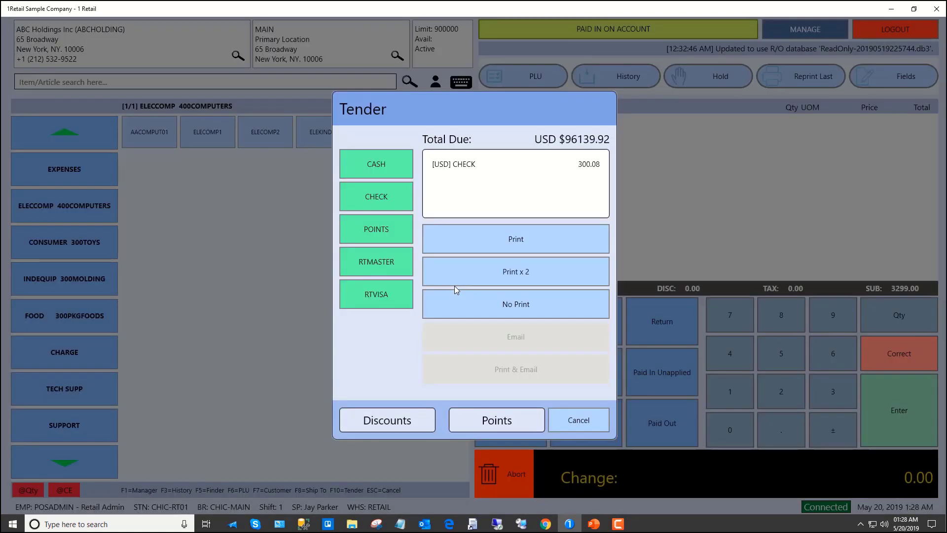
{"action": "left_click", "coordinate": [520, 305]}
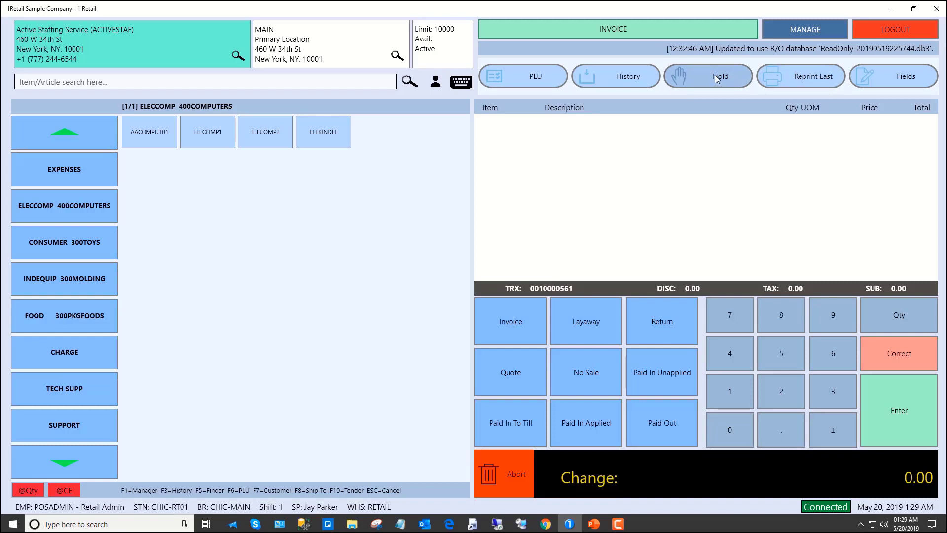
- Review the transaction summary of ABCHOLDING's 2127.53 invoice in the May 20, 2019 history, and close the history
{"action": "left_click", "coordinate": [631, 81]}
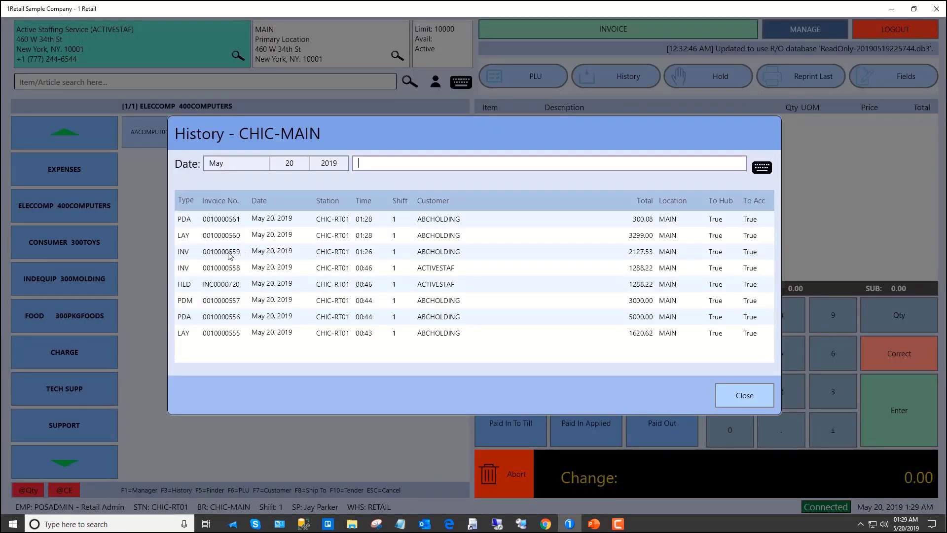
{"action": "double_click", "coordinate": [261, 252]}
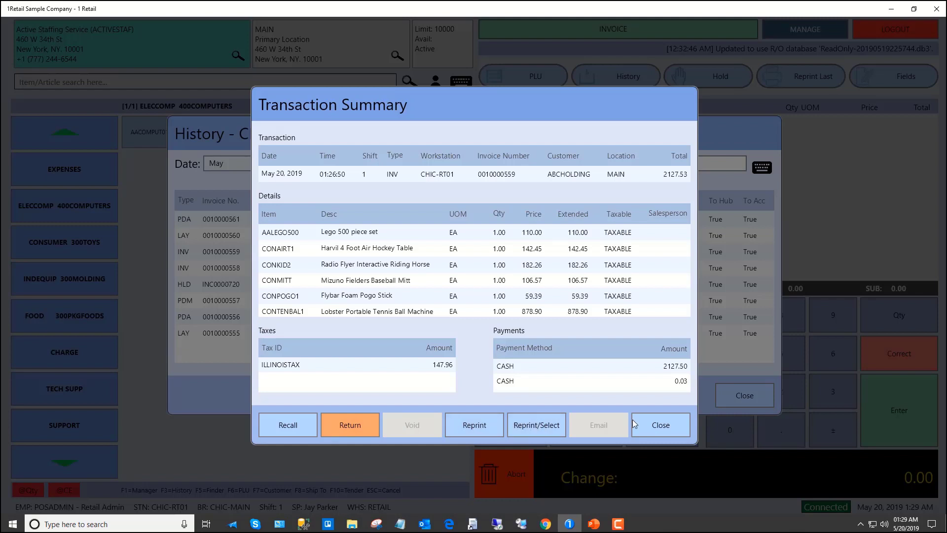
{"action": "left_click", "coordinate": [659, 424]}
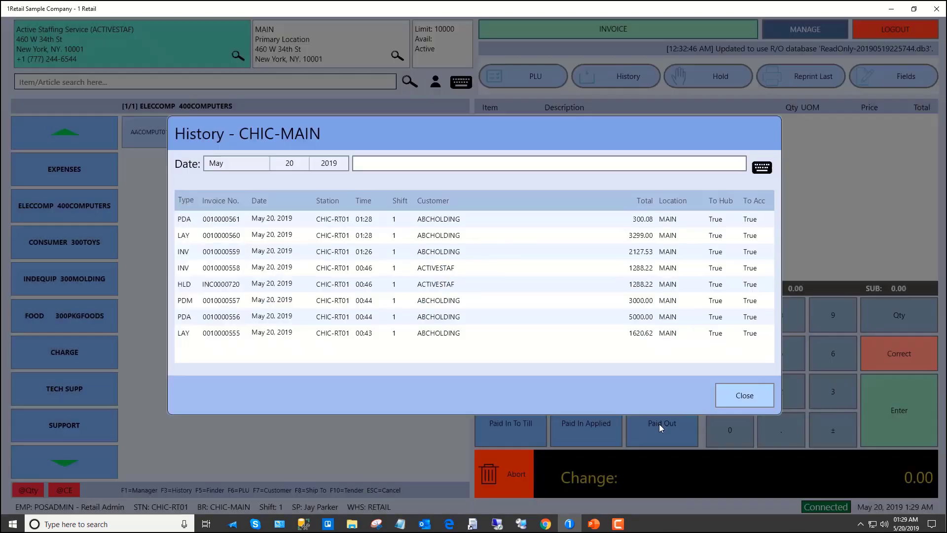
{"action": "left_click", "coordinate": [743, 396]}
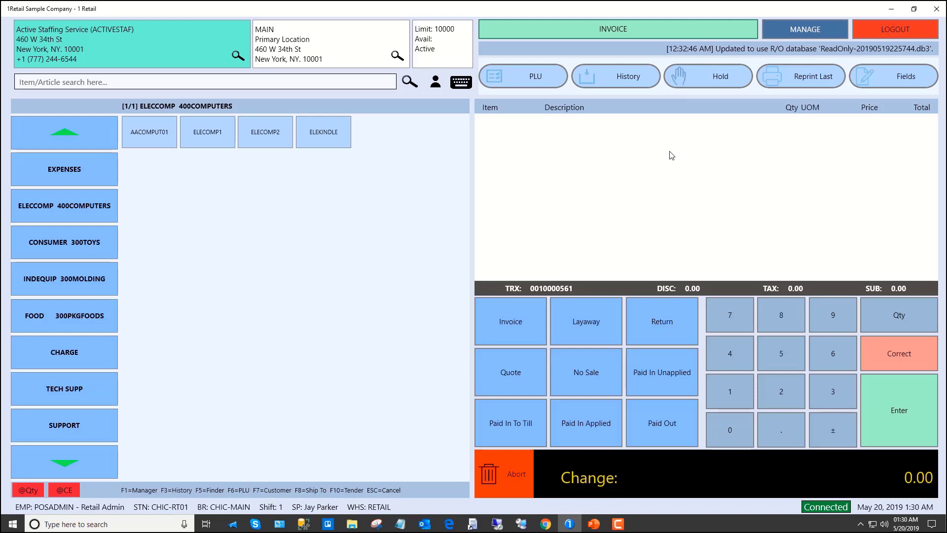
- Switch to Acumatica in the browser and open the retail Process Cash Outs screen
{"action": "key", "text": "alt+Tab"}
{"action": "key", "text": "alt+Tab"}
{"action": "key", "text": "alt+Tab"}
{"action": "key", "text": "alt+Tab"}
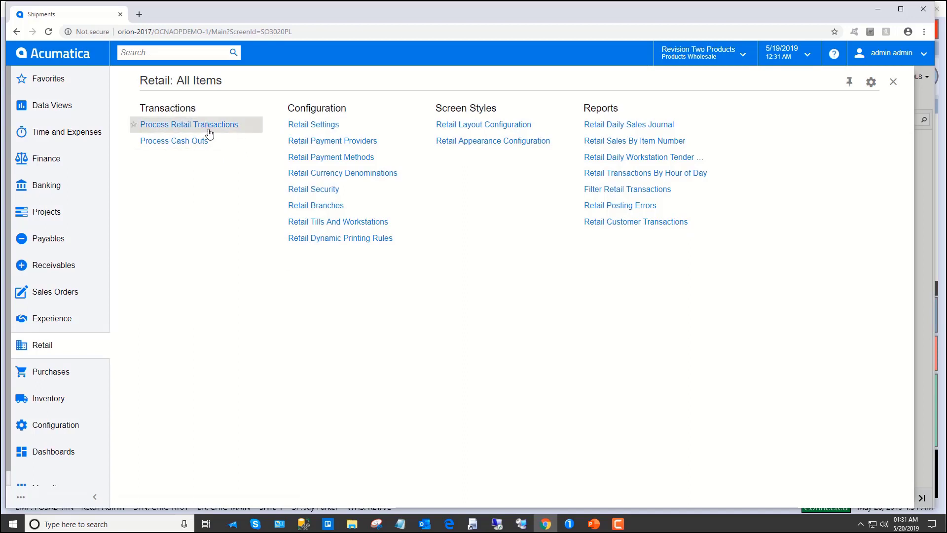
{"action": "left_click", "coordinate": [181, 145]}
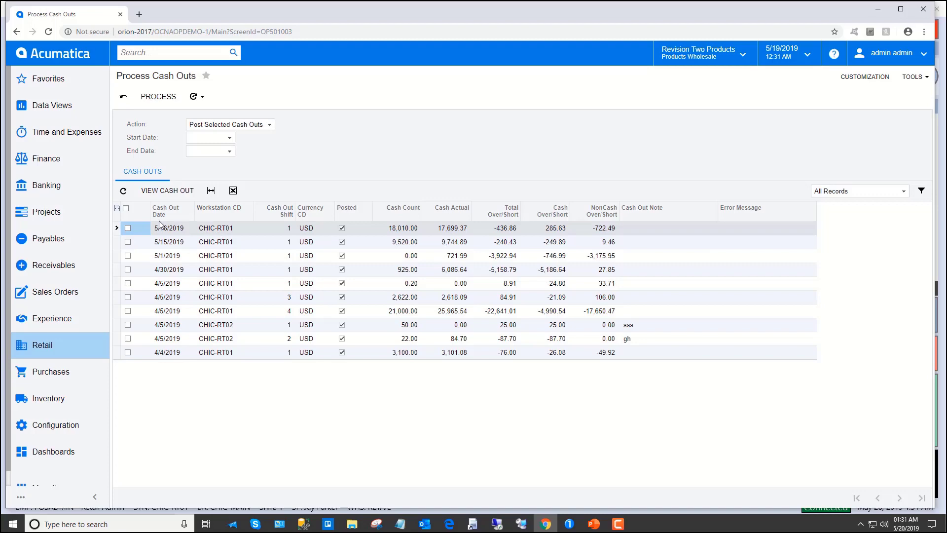
- View the 5/16/2019 cash out of CHIC-RT01, examine its totals, cash denomination counts and non-cash payments, and close it
{"action": "left_click", "coordinate": [170, 193]}
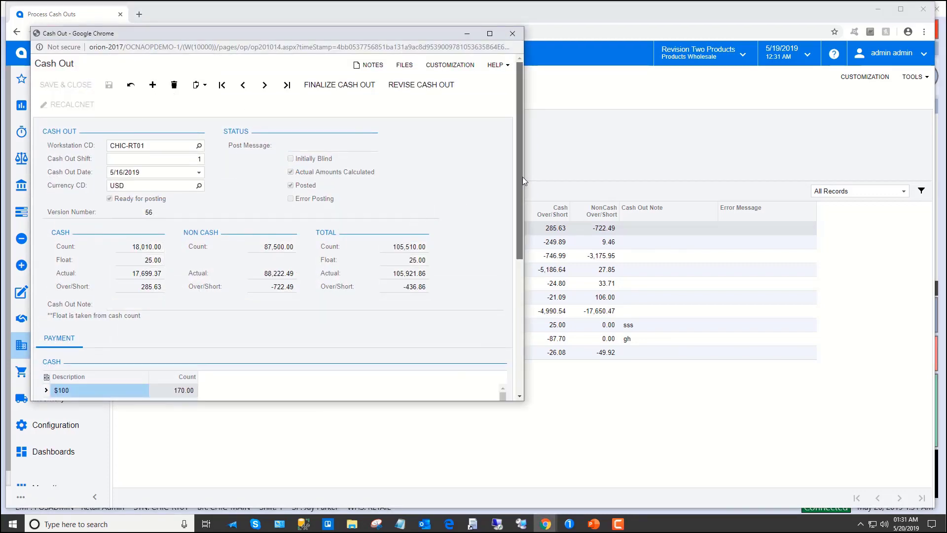
{"action": "left_click_drag", "start_coordinate": [521, 176], "coordinate": [518, 291]}
{"action": "scroll", "coordinate": [246, 202], "scroll_direction": "down", "scroll_amount": 2}
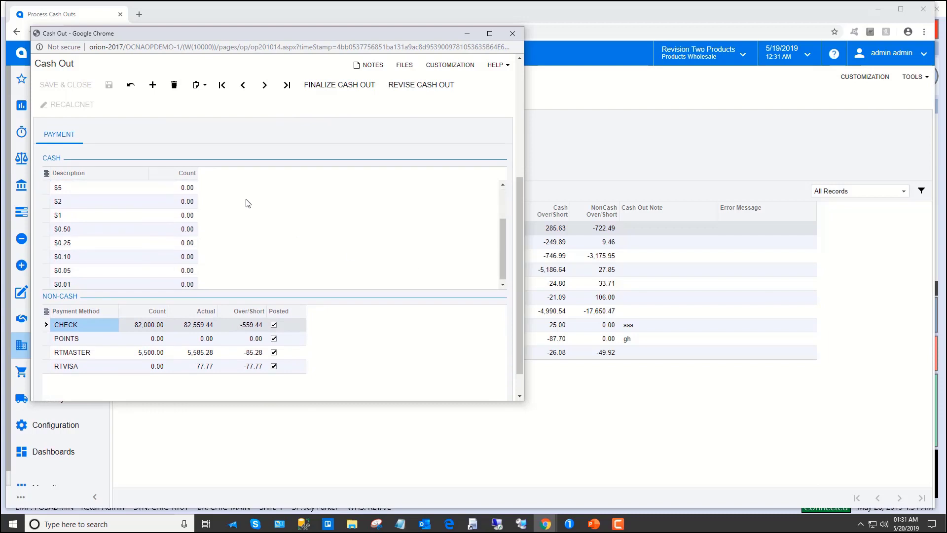
{"action": "scroll", "coordinate": [248, 201], "scroll_direction": "up", "scroll_amount": 2}
{"action": "scroll", "coordinate": [248, 201], "scroll_direction": "up", "scroll_amount": 2}
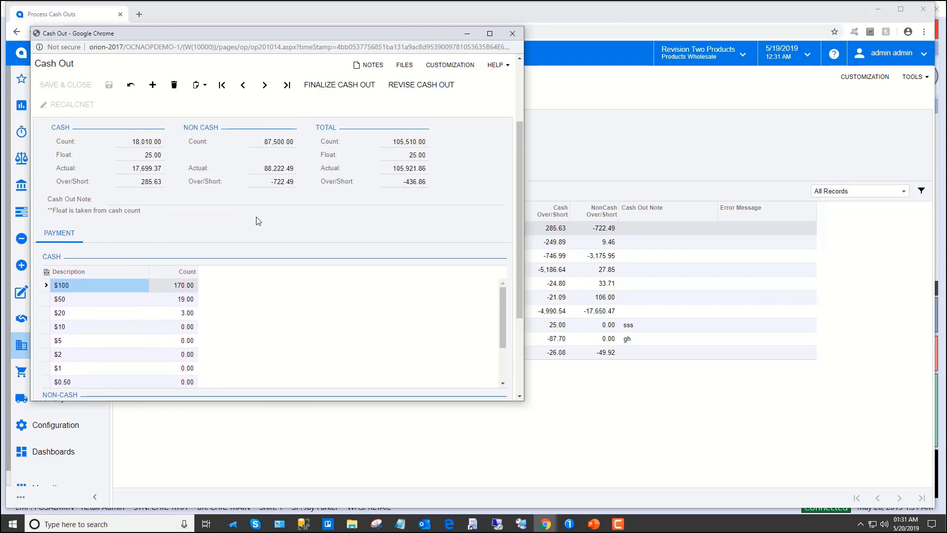
{"action": "scroll", "coordinate": [258, 217], "scroll_direction": "down", "scroll_amount": 3}
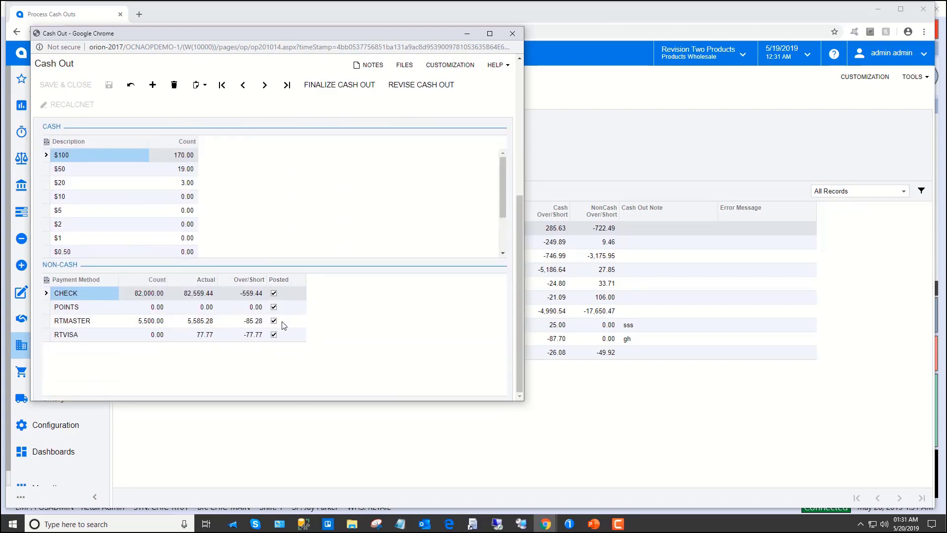
{"action": "left_click", "coordinate": [513, 33]}
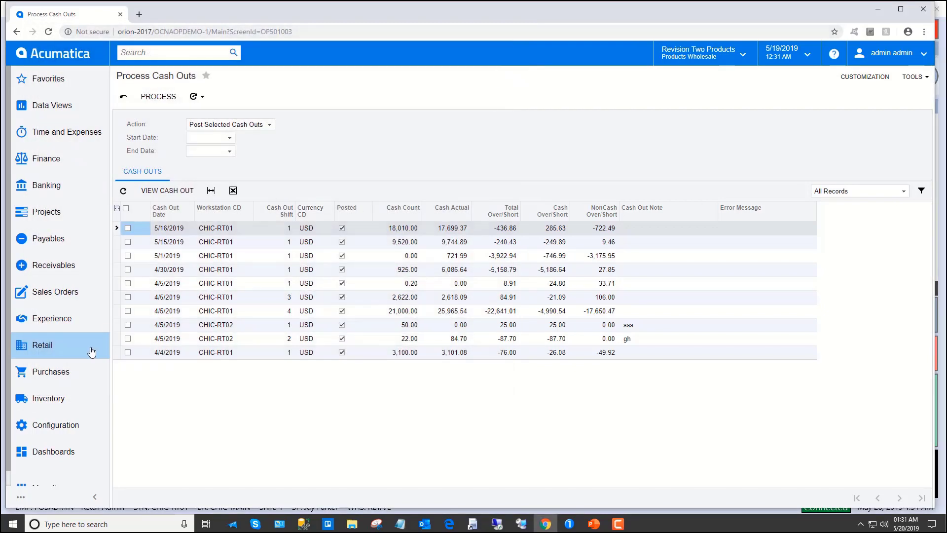
- Open Process Retail Transactions, select all listed transactions and process them with the Post Selected Transactions action
{"action": "left_click", "coordinate": [41, 345]}
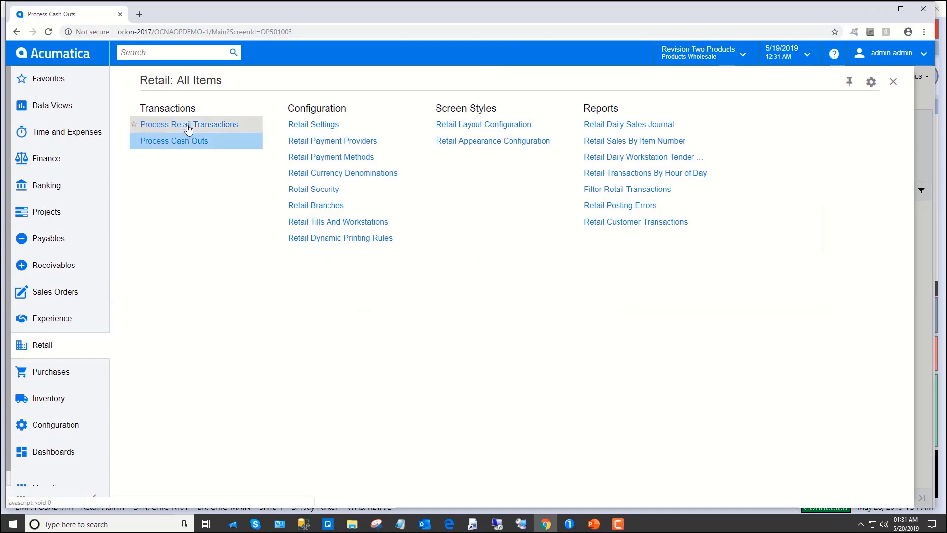
{"action": "left_click", "coordinate": [186, 127]}
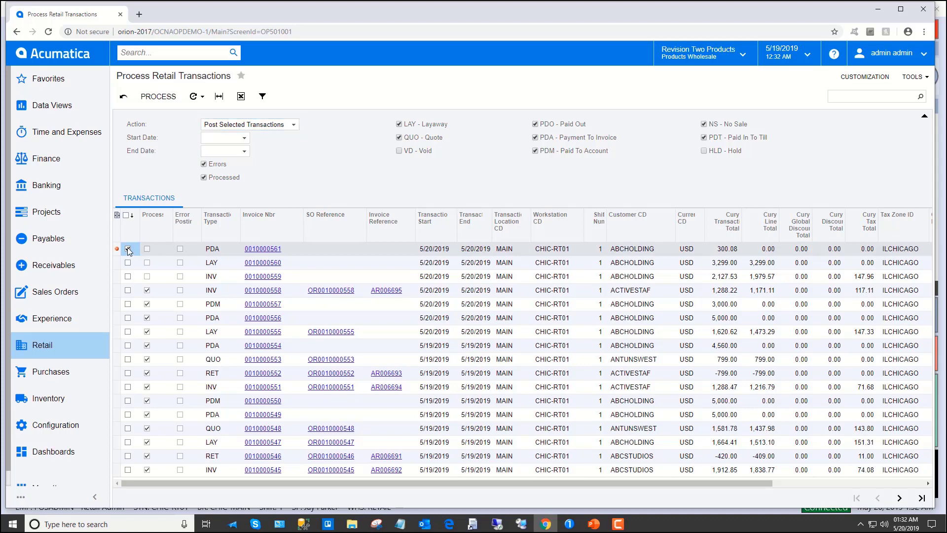
{"action": "left_click", "coordinate": [126, 216]}
{"action": "left_click", "coordinate": [158, 96]}
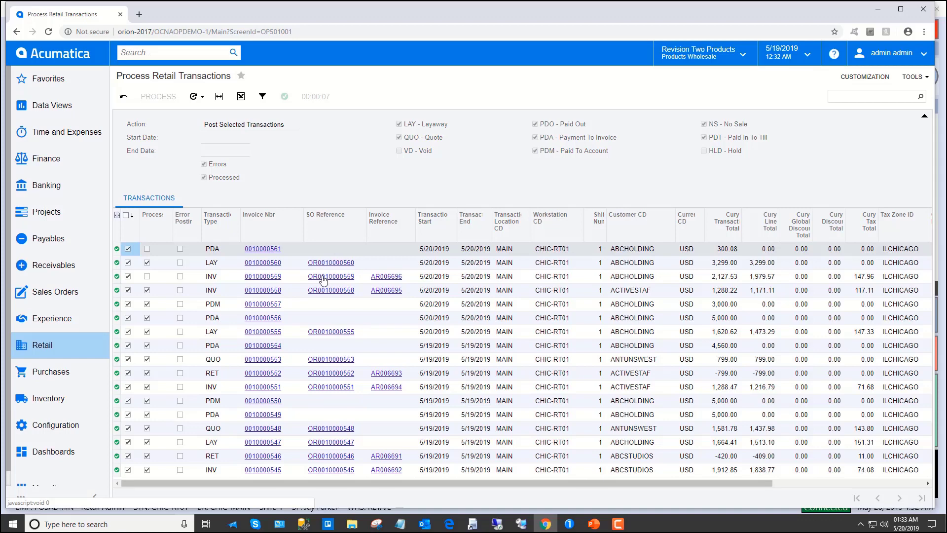
- Open the transaction log of ABCHOLDING's 2,127.53 invoice, examine its details and payments, and close the log
{"action": "left_click", "coordinate": [269, 275]}
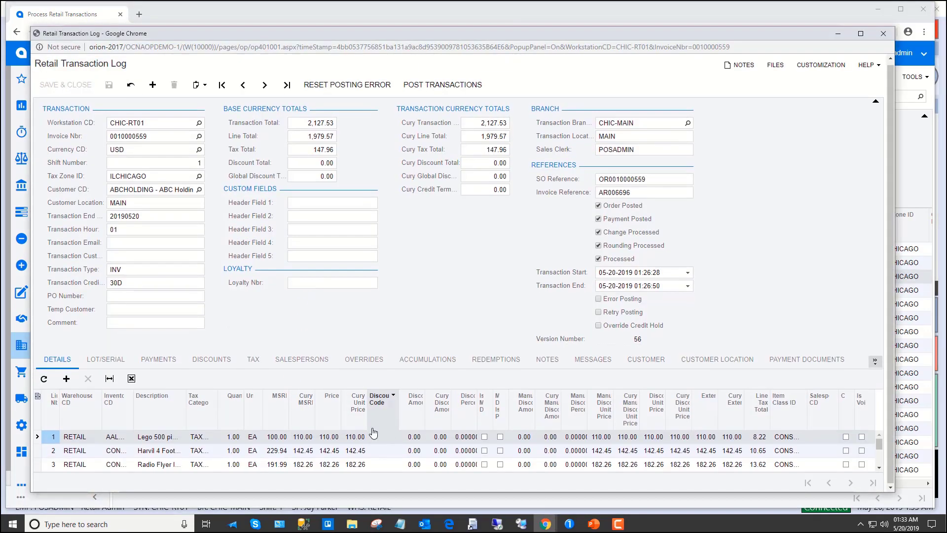
{"action": "scroll", "coordinate": [328, 458], "scroll_direction": "down", "scroll_amount": 2}
{"action": "scroll", "coordinate": [321, 459], "scroll_direction": "up", "scroll_amount": 2}
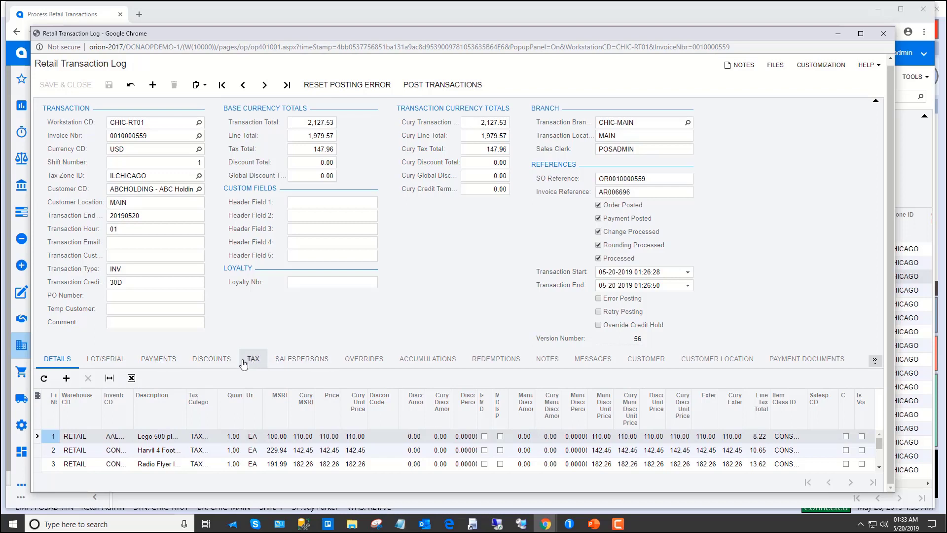
{"action": "left_click", "coordinate": [165, 365]}
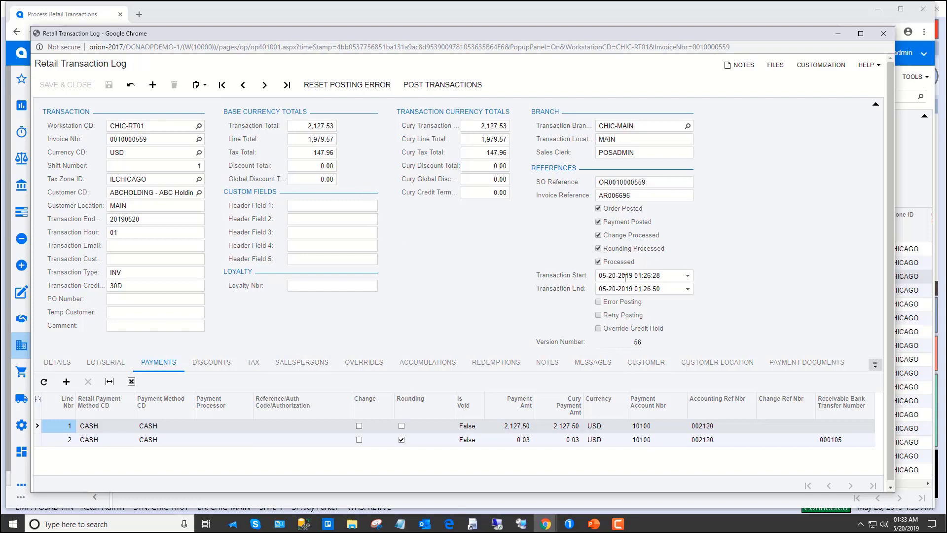
{"action": "left_click", "coordinate": [889, 37]}
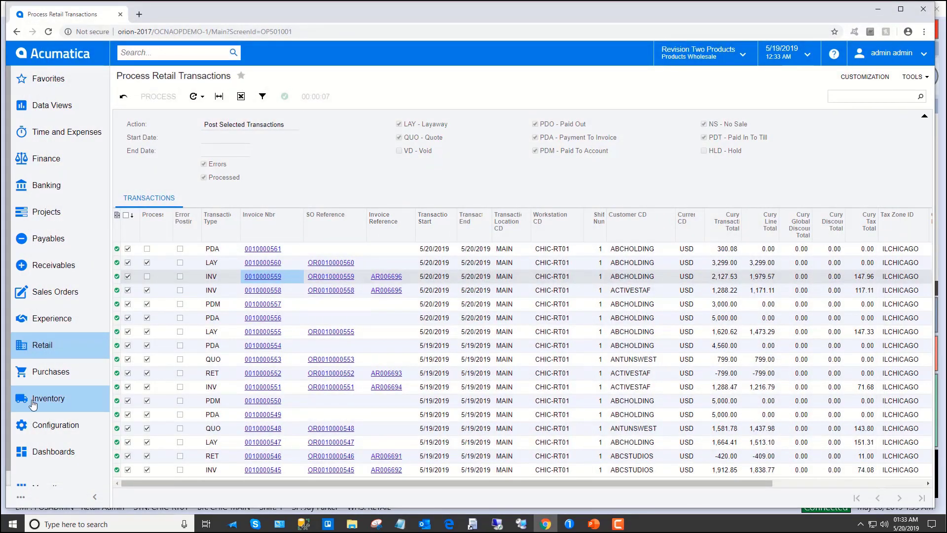